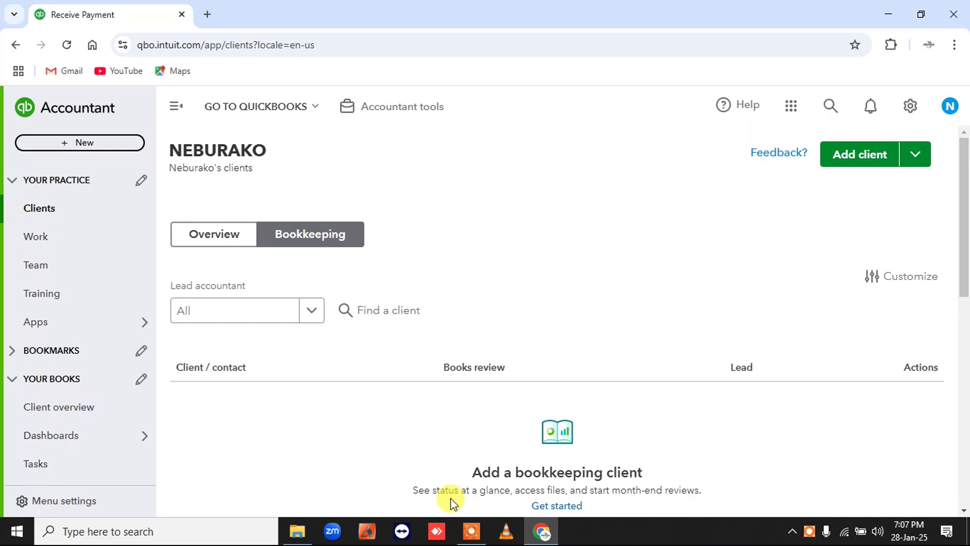
Create a new blank invoice, numbered 4, from the + New menu
{"action": "left_click", "coordinate": [99, 143]}
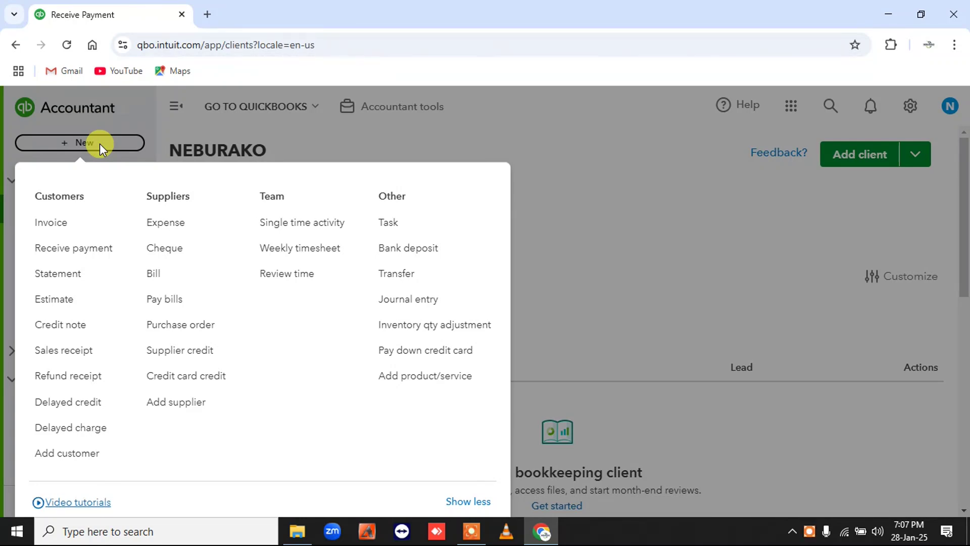
{"action": "left_click", "coordinate": [56, 230]}
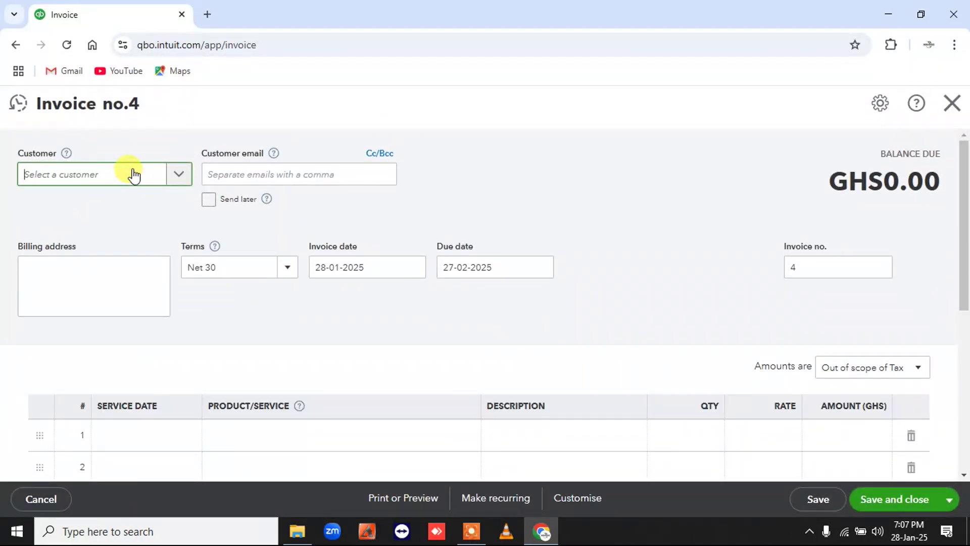
Choose the customer and put Leasing/Rental of Solar Kios on invoice line 1
{"action": "left_click", "coordinate": [134, 174]}
{"action": "type", "text": "kwame"}
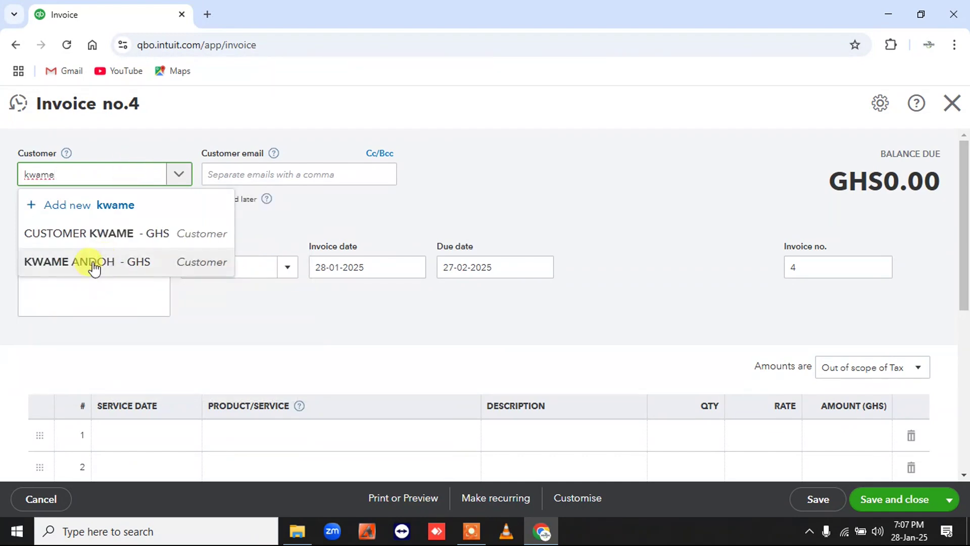
{"action": "left_click", "coordinate": [83, 261]}
{"action": "scroll", "coordinate": [262, 396], "scroll_direction": "down", "scroll_amount": 2}
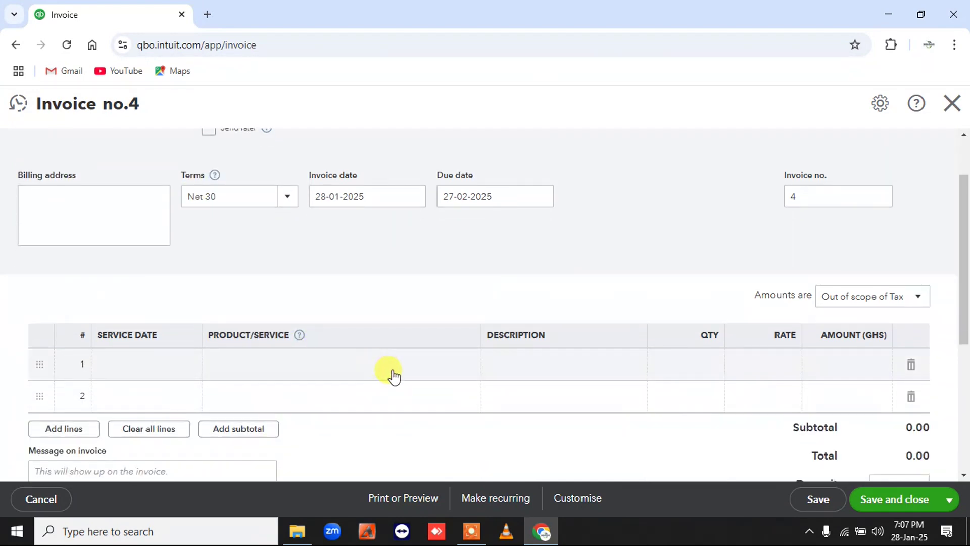
{"action": "left_click", "coordinate": [430, 377]}
{"action": "left_click", "coordinate": [471, 373]}
{"action": "scroll", "coordinate": [359, 313], "scroll_direction": "down", "scroll_amount": 5}
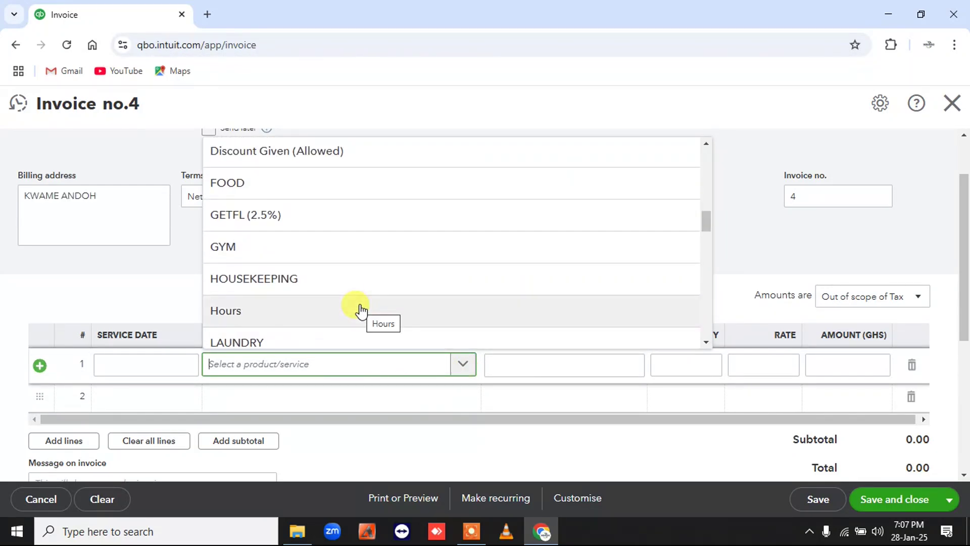
{"action": "scroll", "coordinate": [360, 311], "scroll_direction": "down", "scroll_amount": 3}
{"action": "left_click", "coordinate": [320, 169]}
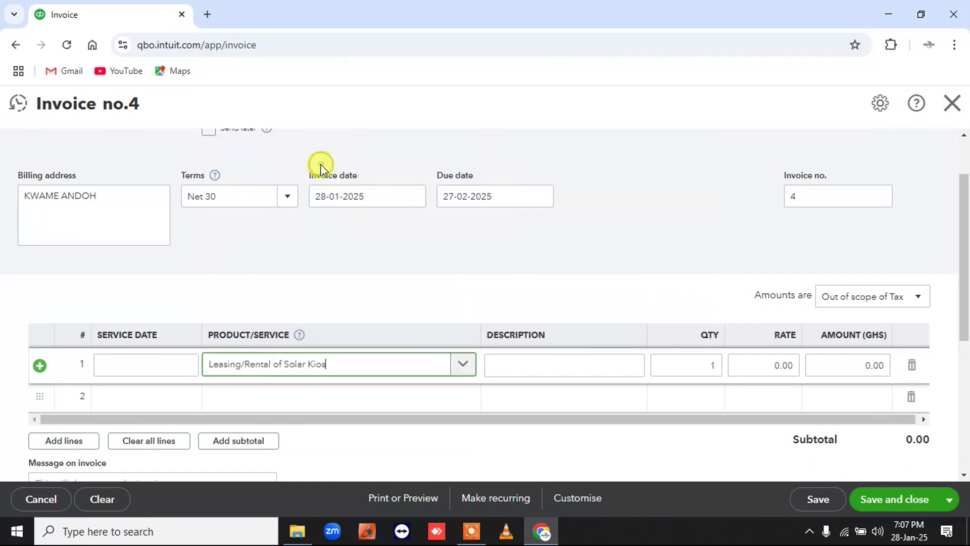
Set quantity 2 at rate 1,000 for a 2,000.00 total and save the invoice
{"action": "left_click", "coordinate": [681, 364]}
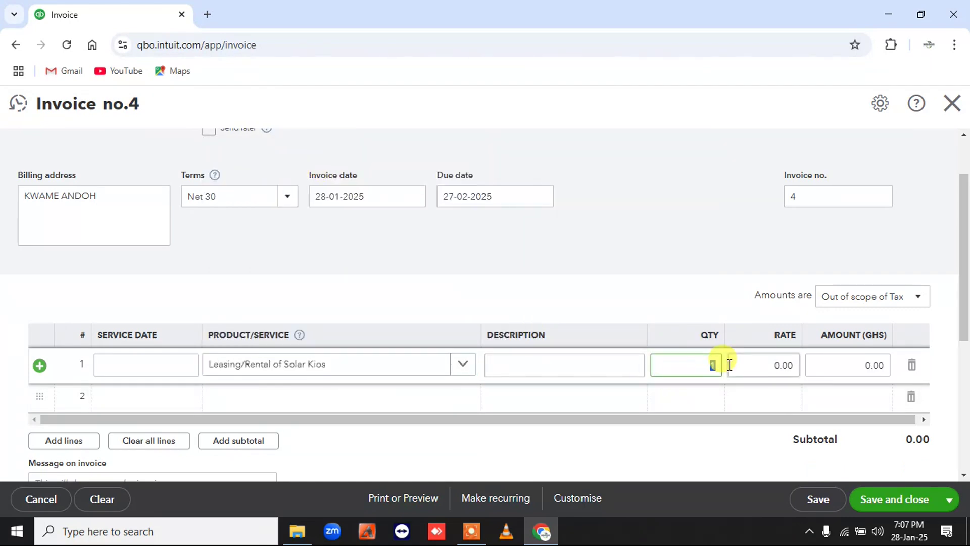
{"action": "type", "text": "2"}
{"action": "left_click", "coordinate": [763, 365]}
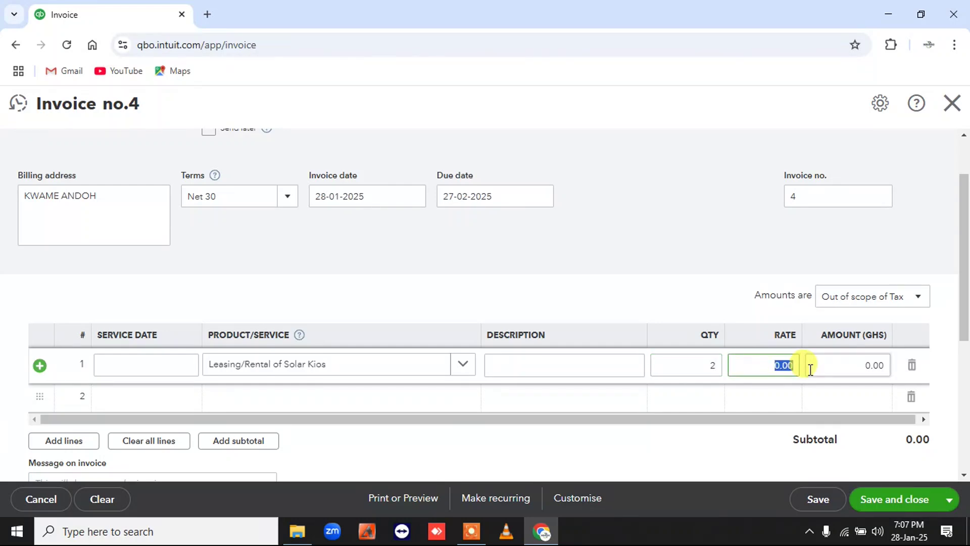
{"action": "type", "text": "1000"}
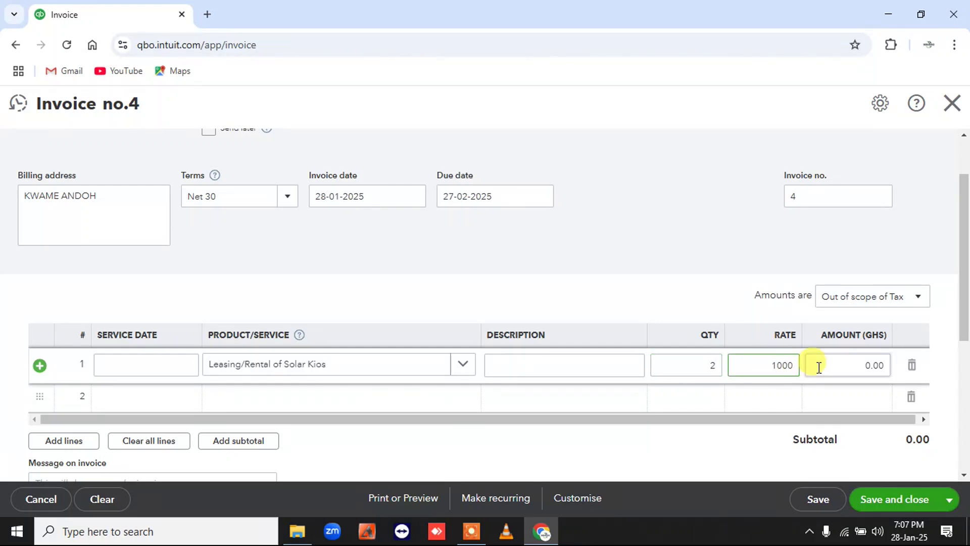
{"action": "left_click", "coordinate": [810, 369]}
{"action": "scroll", "coordinate": [813, 361], "scroll_direction": "down", "scroll_amount": 2}
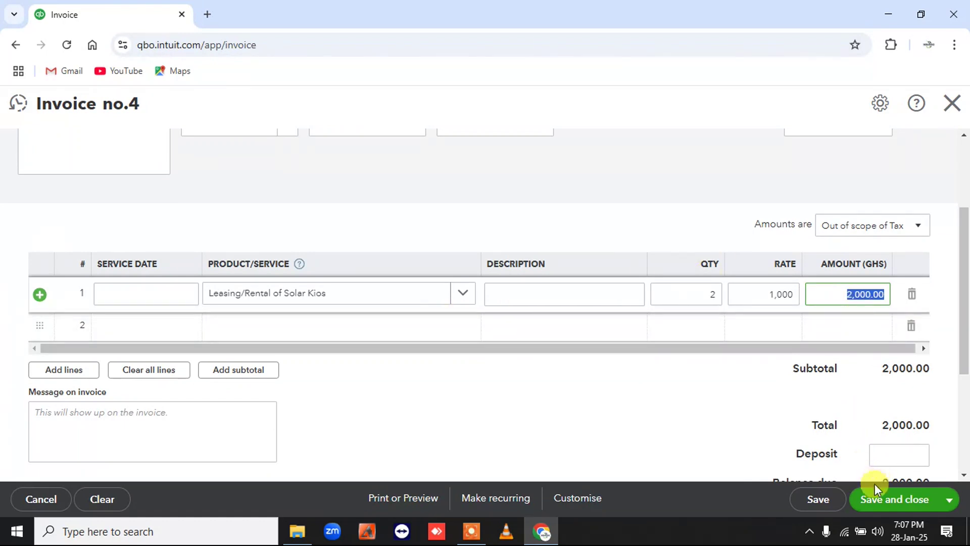
{"action": "left_click", "coordinate": [871, 499]}
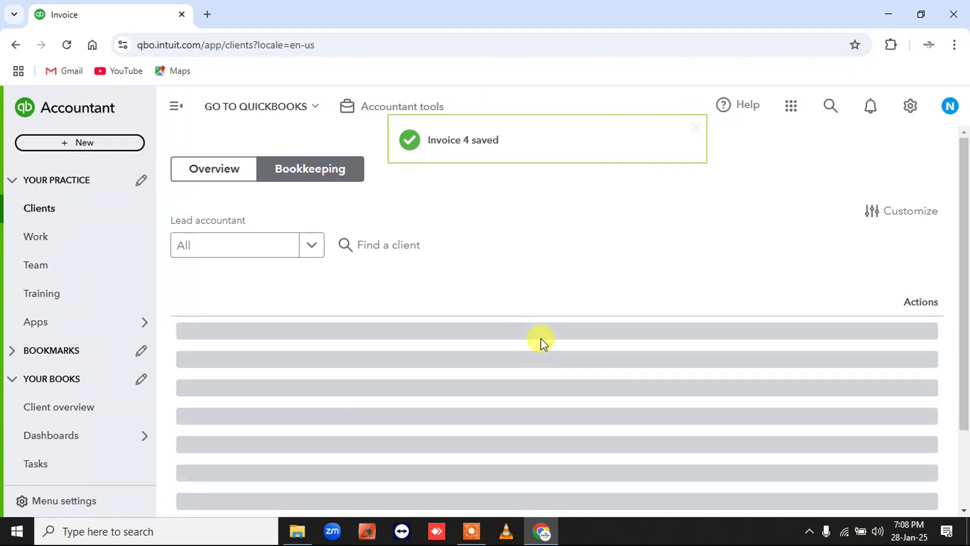
Open Receive payment for the invoice's customer to show Invoice 4's 2,000.00 outstanding
{"action": "left_click", "coordinate": [67, 144]}
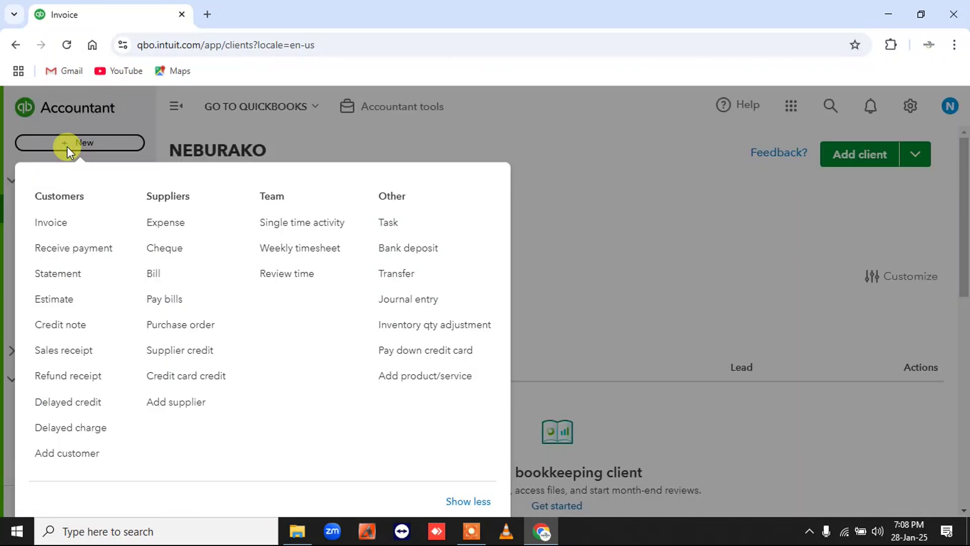
{"action": "left_click", "coordinate": [74, 250]}
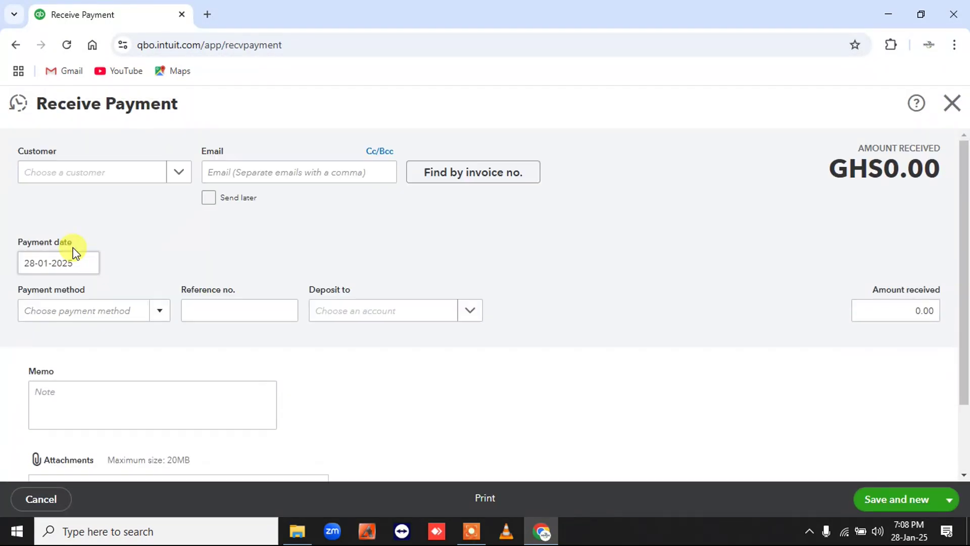
{"action": "left_click", "coordinate": [130, 172]}
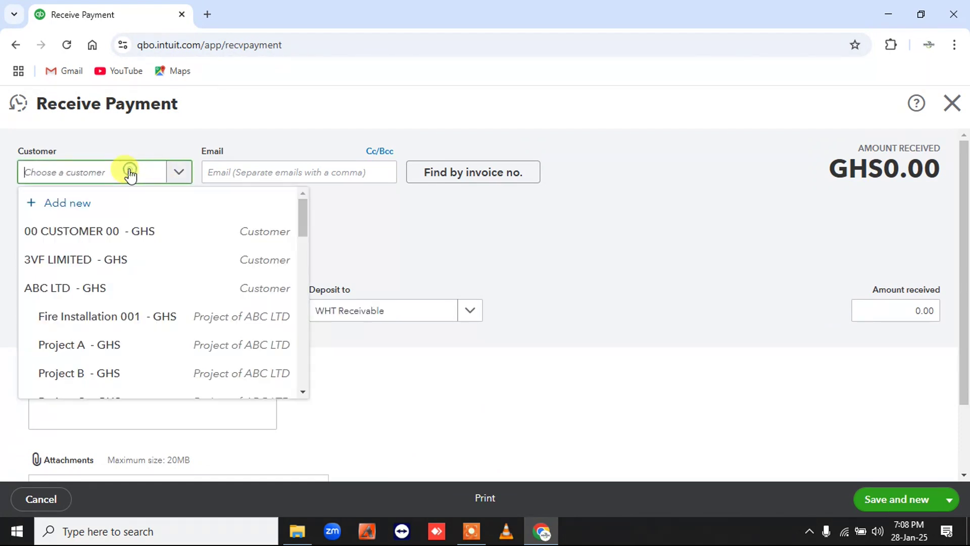
{"action": "type", "text": "kwame"}
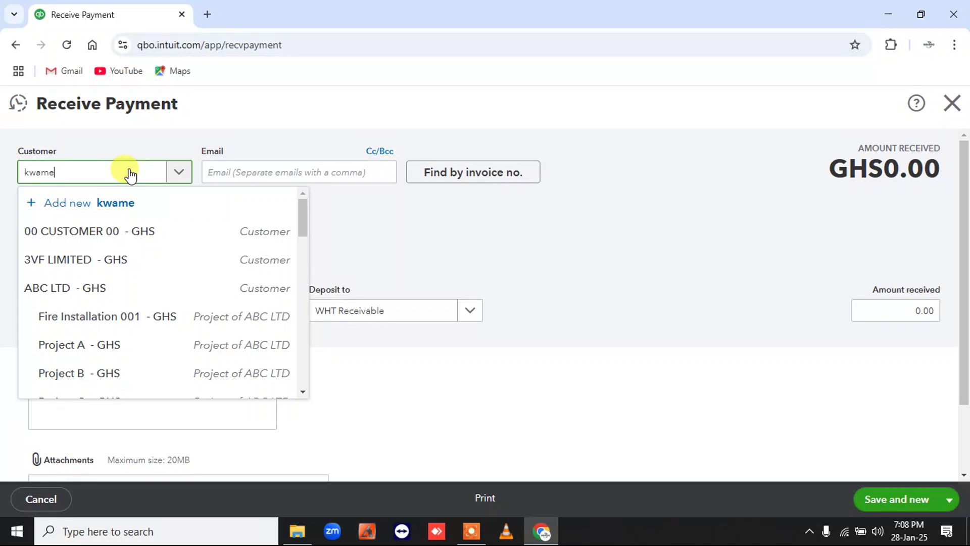
{"action": "left_click", "coordinate": [94, 259]}
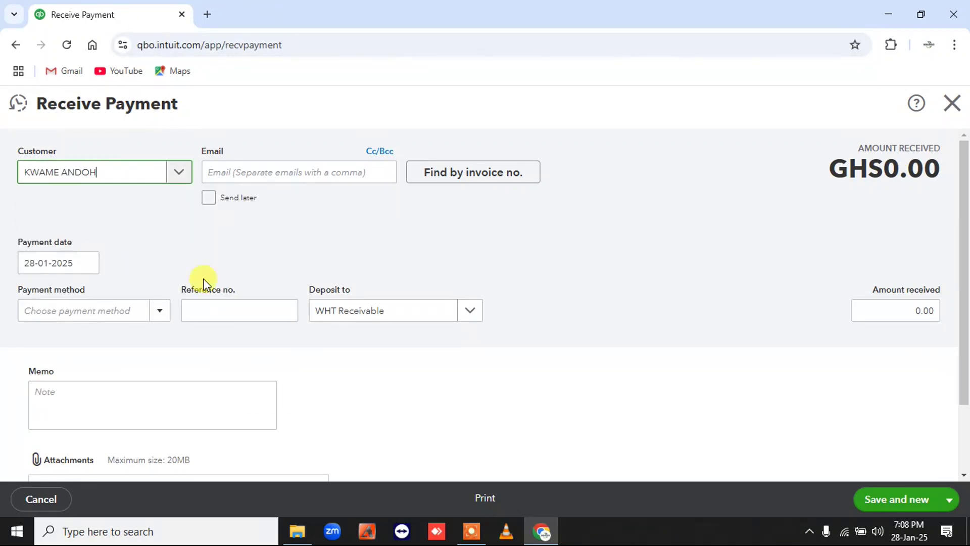
{"action": "scroll", "coordinate": [249, 278], "scroll_direction": "down", "scroll_amount": 2}
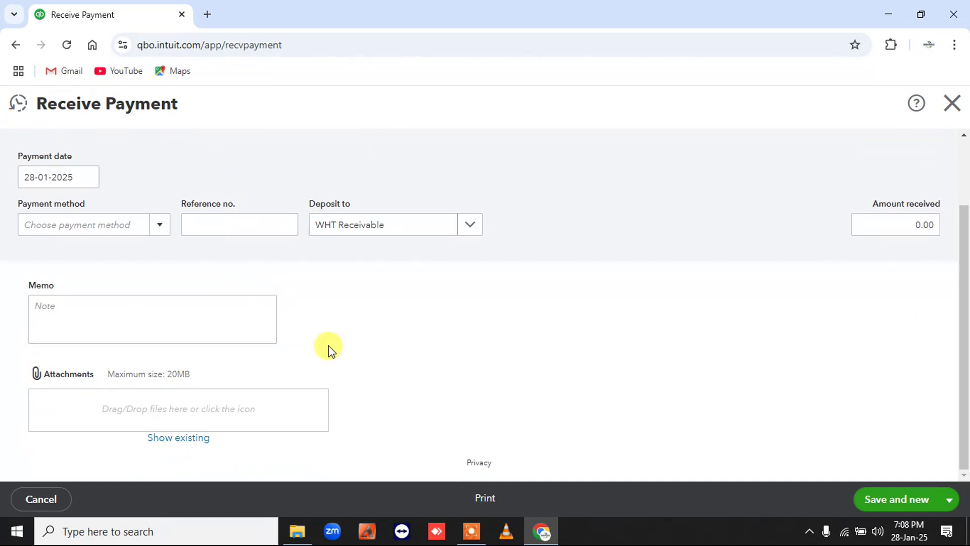
{"action": "scroll", "coordinate": [335, 355], "scroll_direction": "up", "scroll_amount": 2}
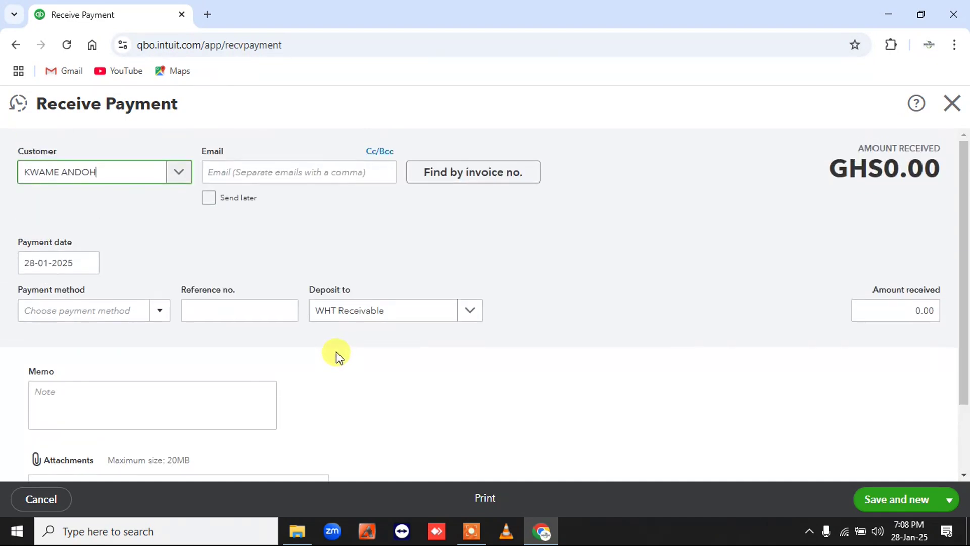
{"action": "scroll", "coordinate": [338, 356], "scroll_direction": "down", "scroll_amount": 2}
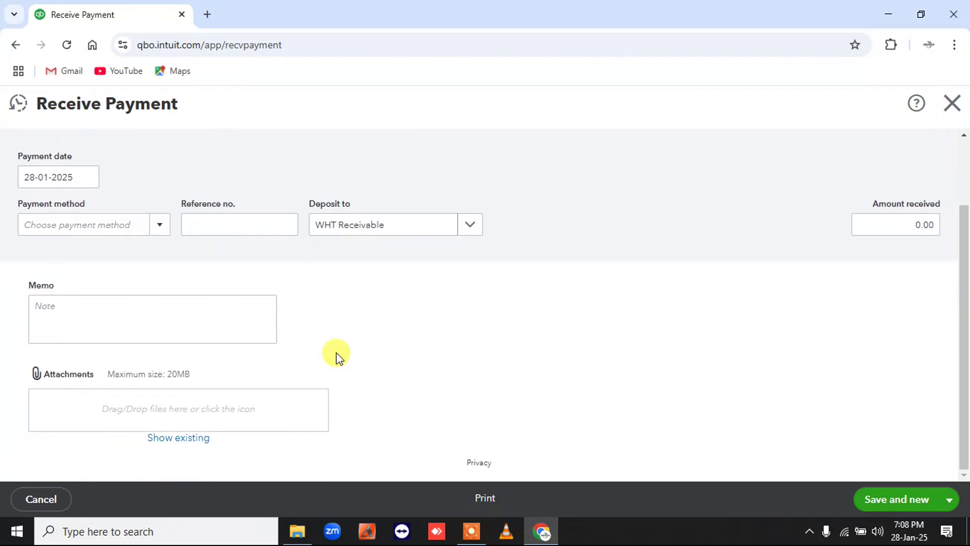
{"action": "scroll", "coordinate": [418, 314], "scroll_direction": "up", "scroll_amount": 2}
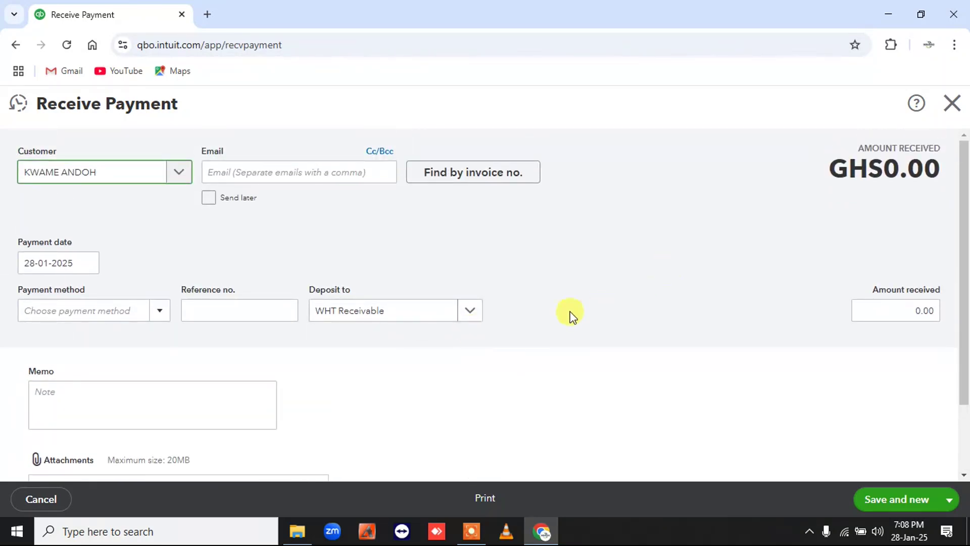
{"action": "scroll", "coordinate": [566, 317], "scroll_direction": "down", "scroll_amount": 2}
{"action": "scroll", "coordinate": [564, 318], "scroll_direction": "up", "scroll_amount": 2}
{"action": "scroll", "coordinate": [563, 317], "scroll_direction": "down", "scroll_amount": 2}
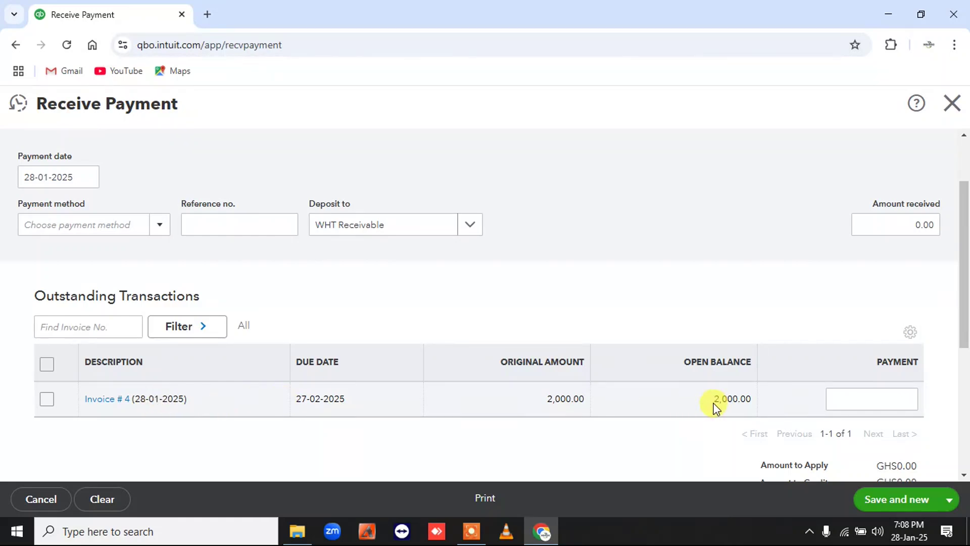
Apply 1,800 to Invoice # 4, deposit it to Zenith Bank - GHS, and save and new
{"action": "left_click", "coordinate": [830, 396]}
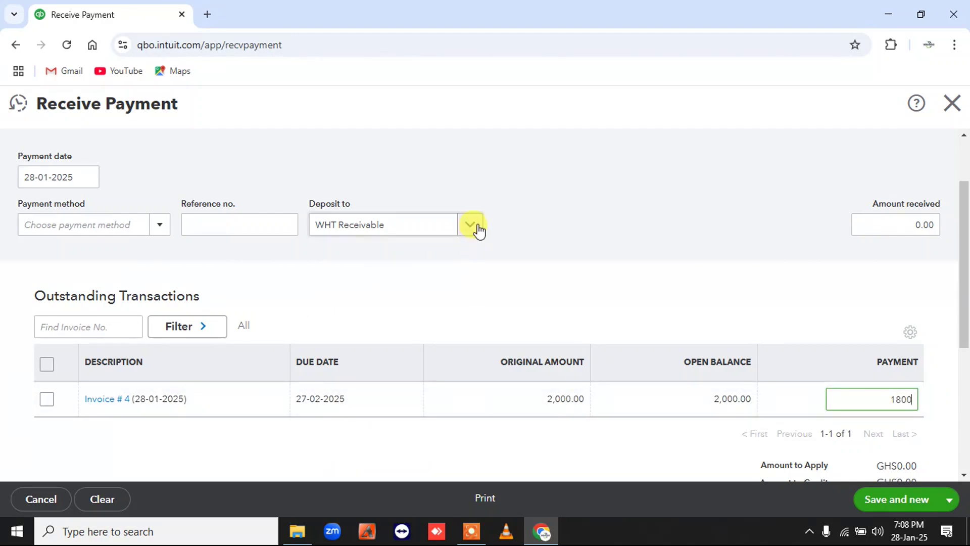
{"action": "left_click", "coordinate": [477, 228]}
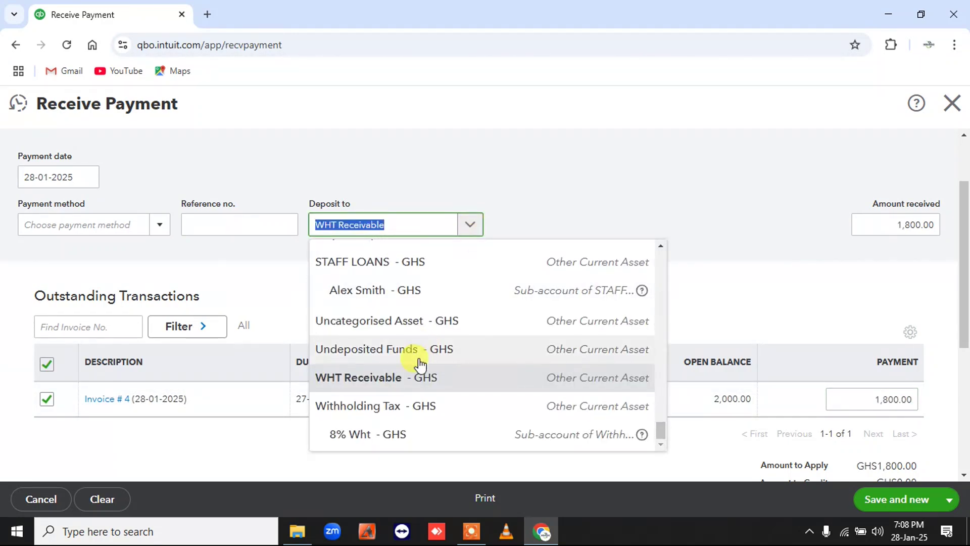
{"action": "scroll", "coordinate": [420, 363], "scroll_direction": "up", "scroll_amount": 5}
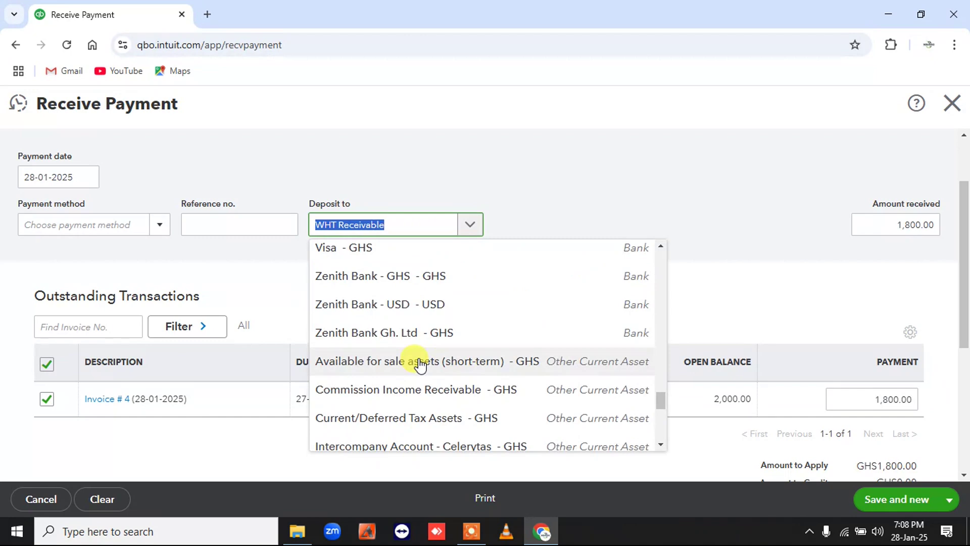
{"action": "left_click", "coordinate": [392, 277]}
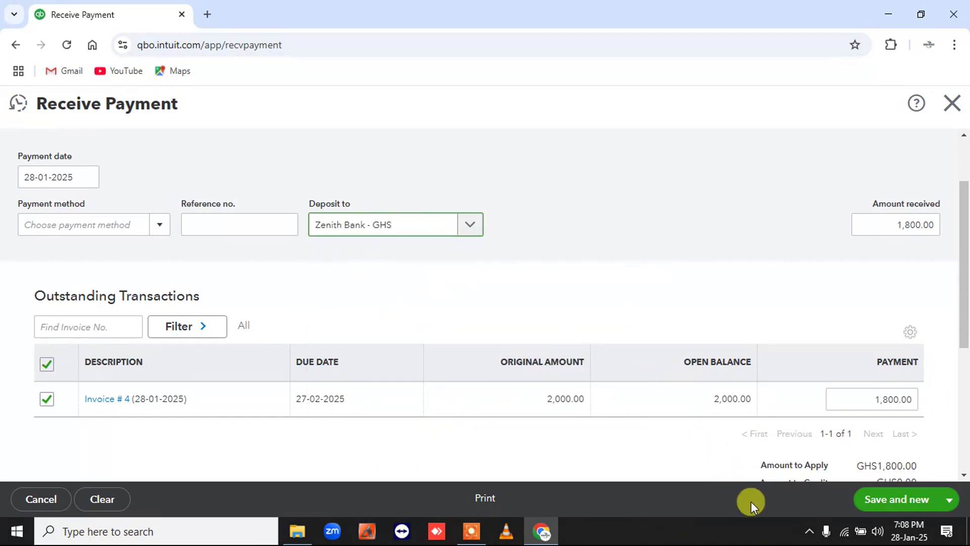
{"action": "left_click", "coordinate": [950, 500]}
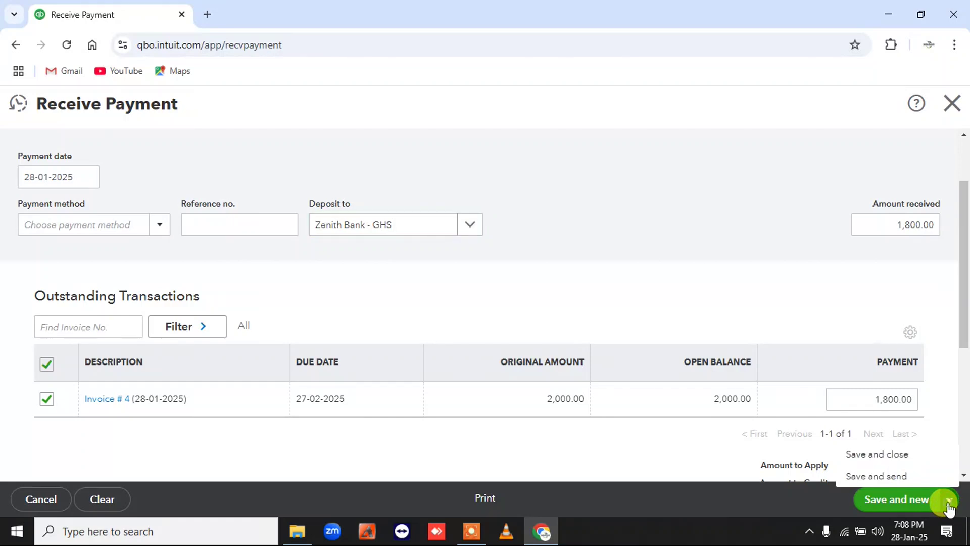
{"action": "left_click", "coordinate": [896, 509]}
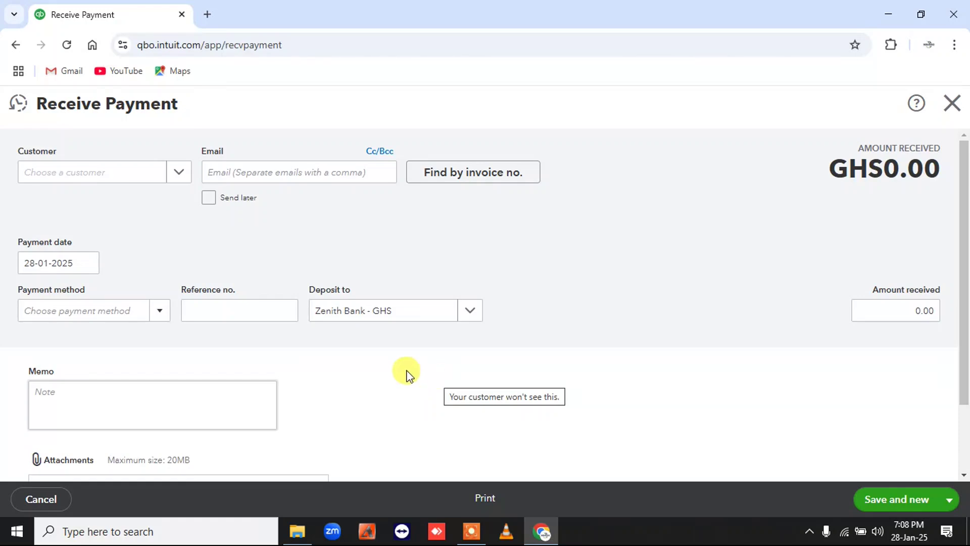
Select the same customer and bring up Invoice # 4 with 200.00 still open
{"action": "scroll", "coordinate": [424, 368], "scroll_direction": "down", "scroll_amount": 2}
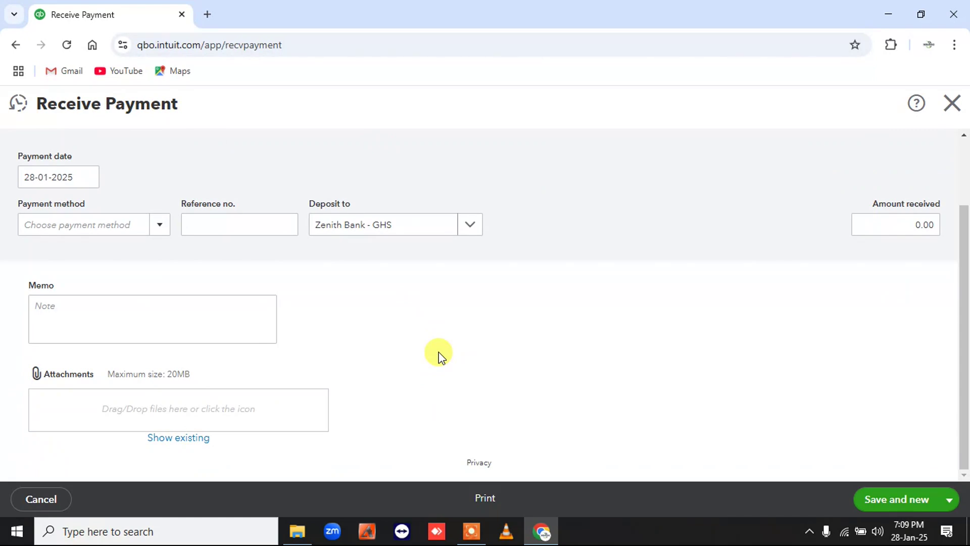
{"action": "scroll", "coordinate": [438, 356], "scroll_direction": "up", "scroll_amount": 2}
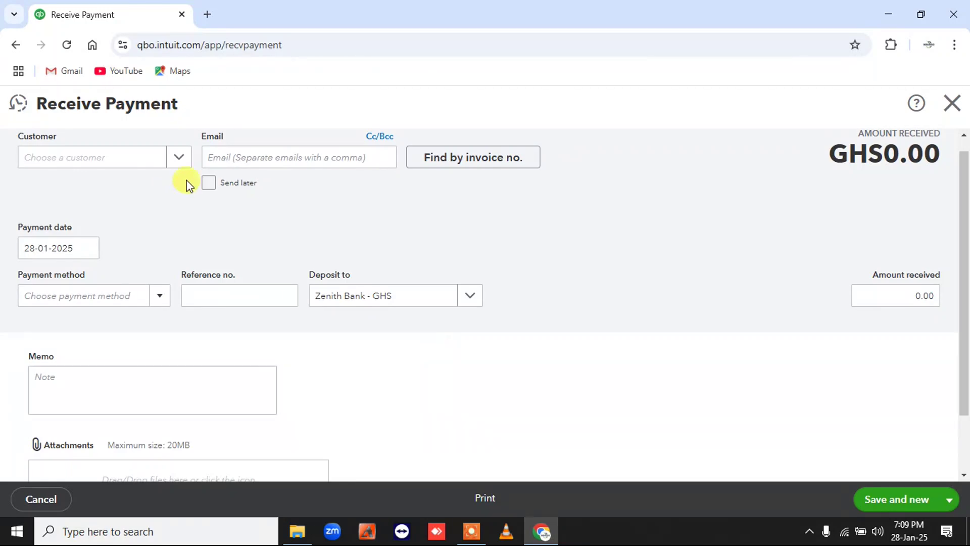
{"action": "left_click", "coordinate": [111, 164]}
{"action": "type", "text": "kwa"}
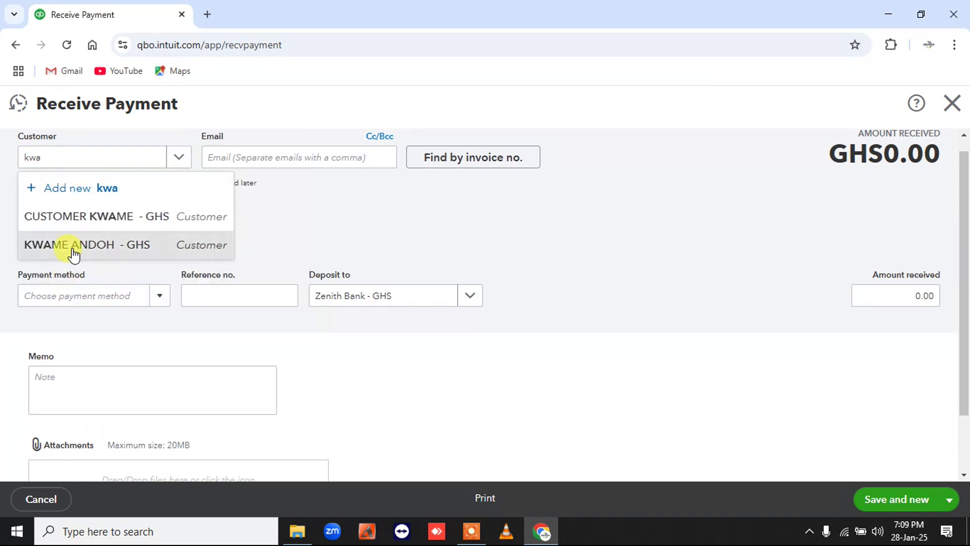
{"action": "left_click", "coordinate": [71, 246]}
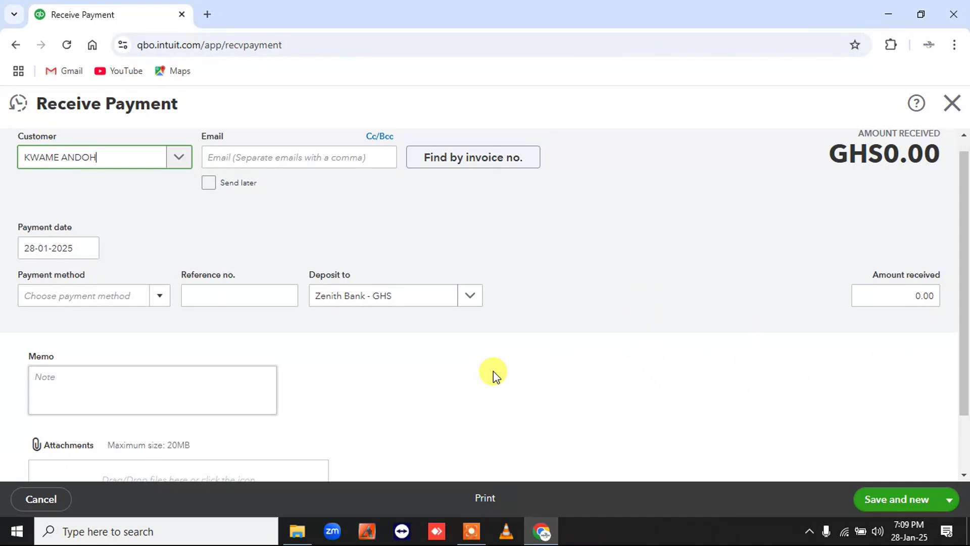
{"action": "scroll", "coordinate": [493, 370], "scroll_direction": "down", "scroll_amount": 2}
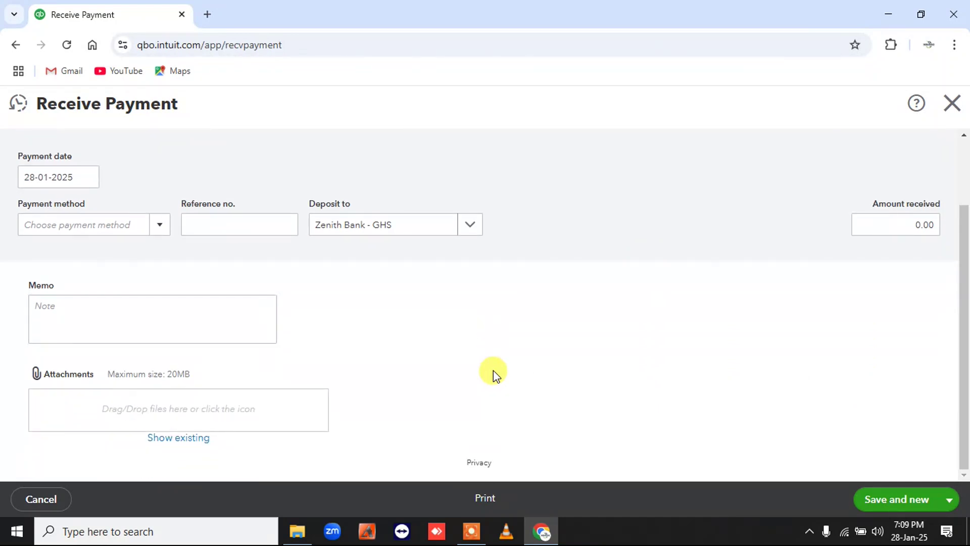
{"action": "scroll", "coordinate": [493, 374], "scroll_direction": "up", "scroll_amount": 2}
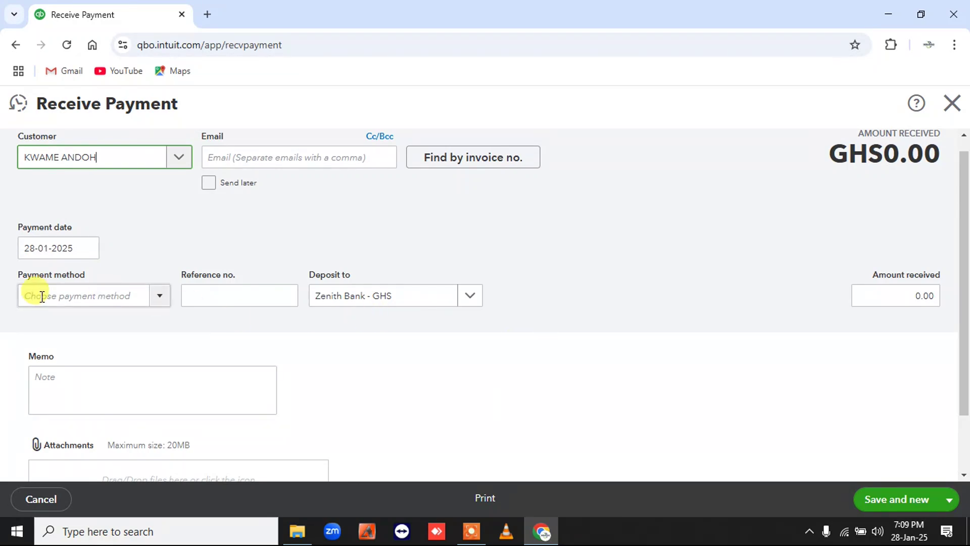
{"action": "scroll", "coordinate": [364, 299], "scroll_direction": "down", "scroll_amount": 2}
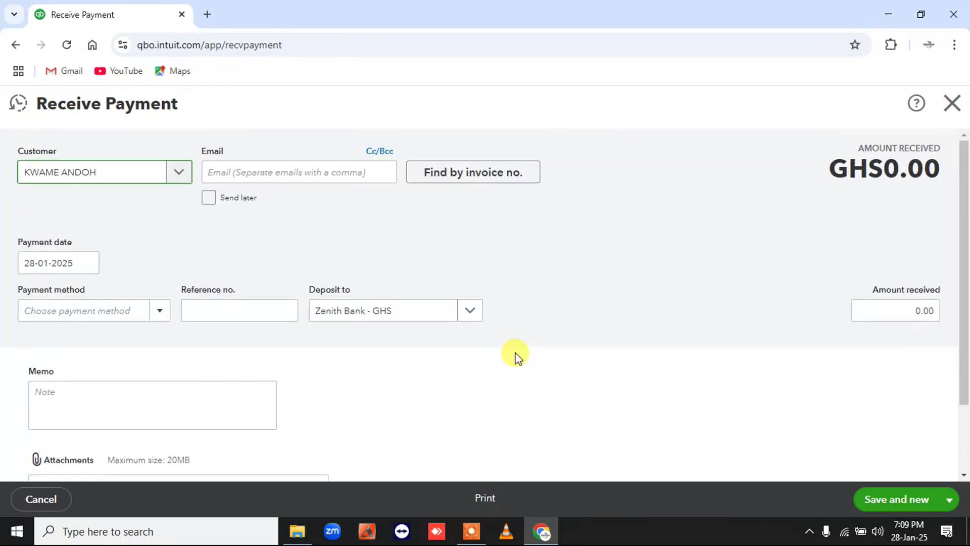
{"action": "scroll", "coordinate": [477, 363], "scroll_direction": "down", "scroll_amount": 2}
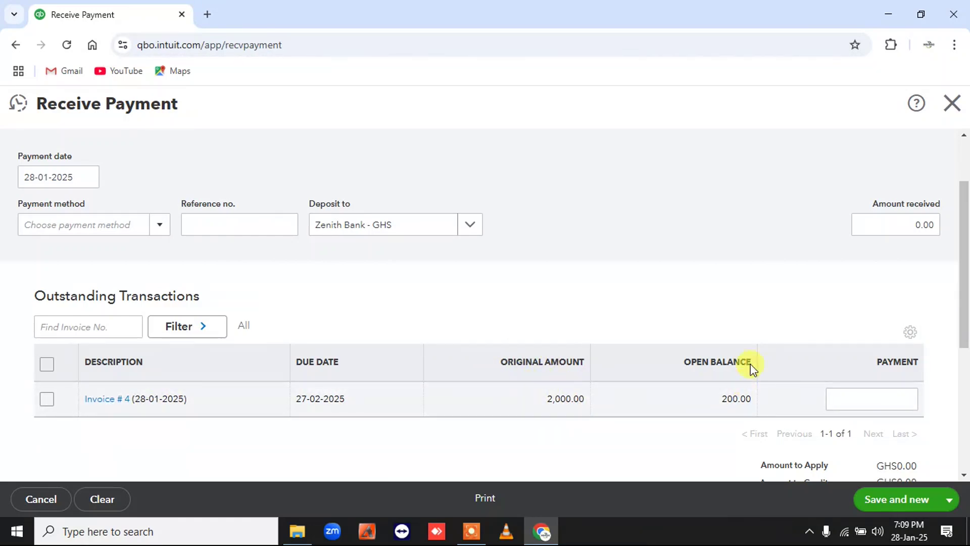
Pay 200 on Invoice # 4 into WHT Receivable and save and new
{"action": "left_click", "coordinate": [843, 397]}
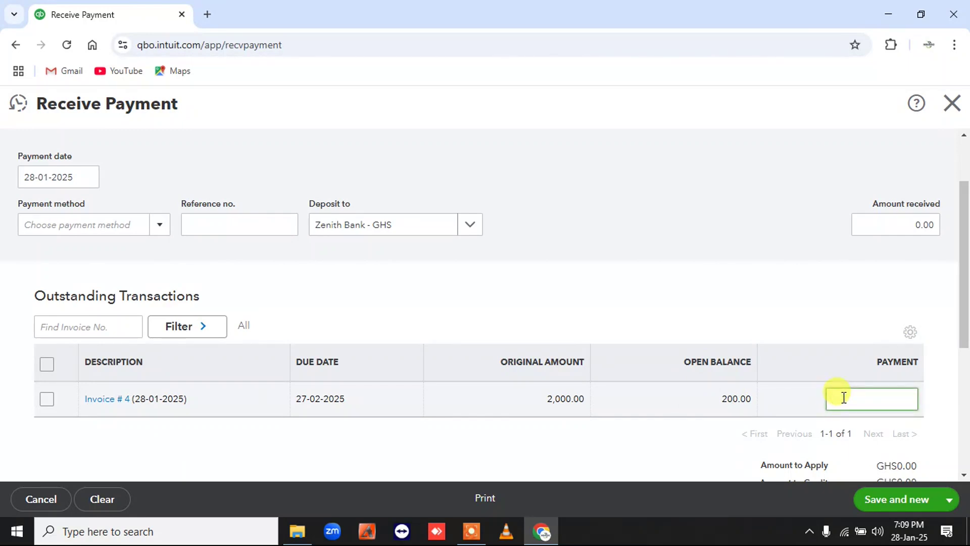
{"action": "type", "text": "200"}
{"action": "left_click", "coordinate": [468, 226]}
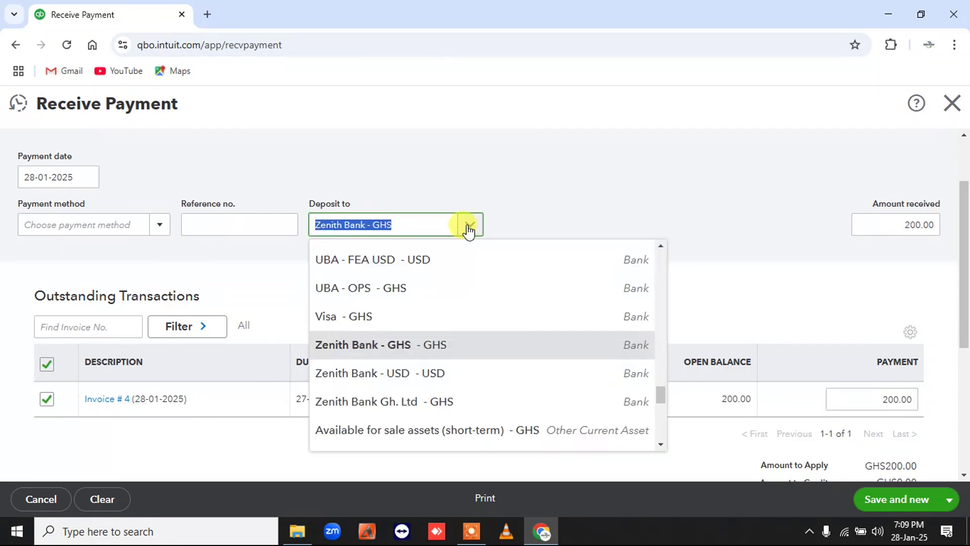
{"action": "type", "text": "wh"}
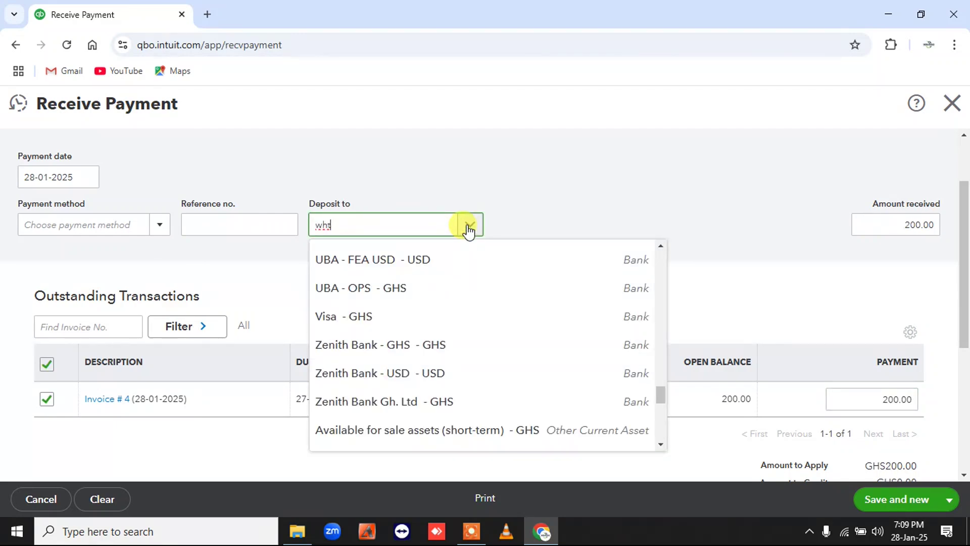
{"action": "type", "text": "t re"}
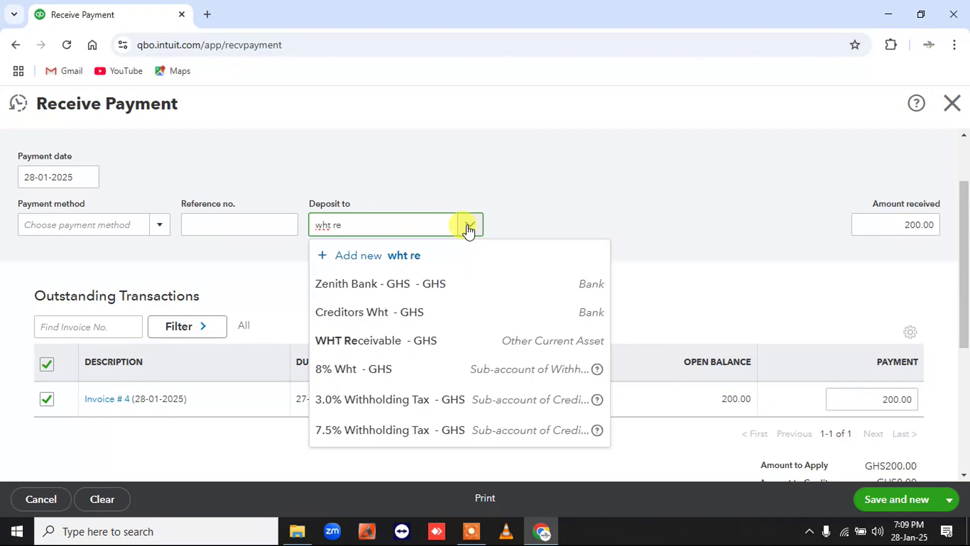
{"action": "left_click", "coordinate": [396, 348]}
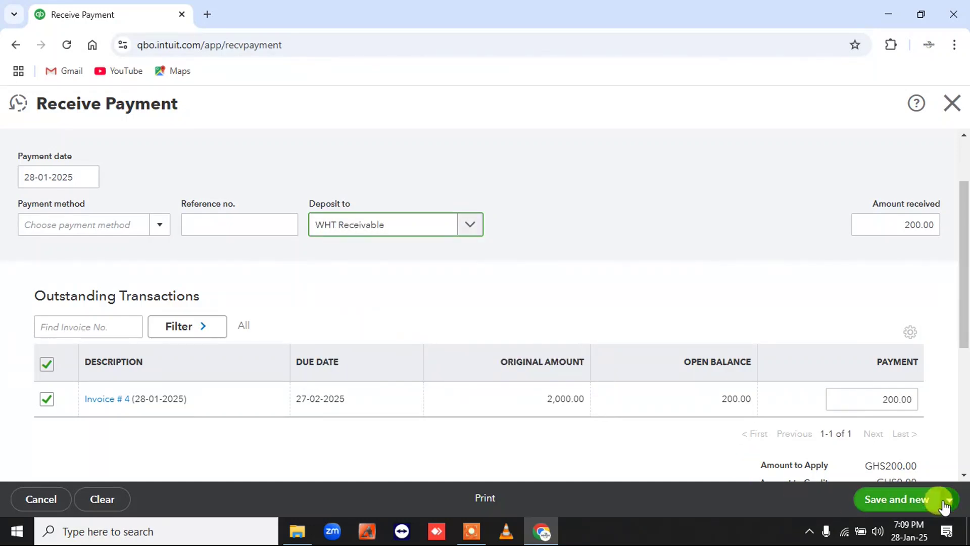
{"action": "left_click", "coordinate": [921, 505]}
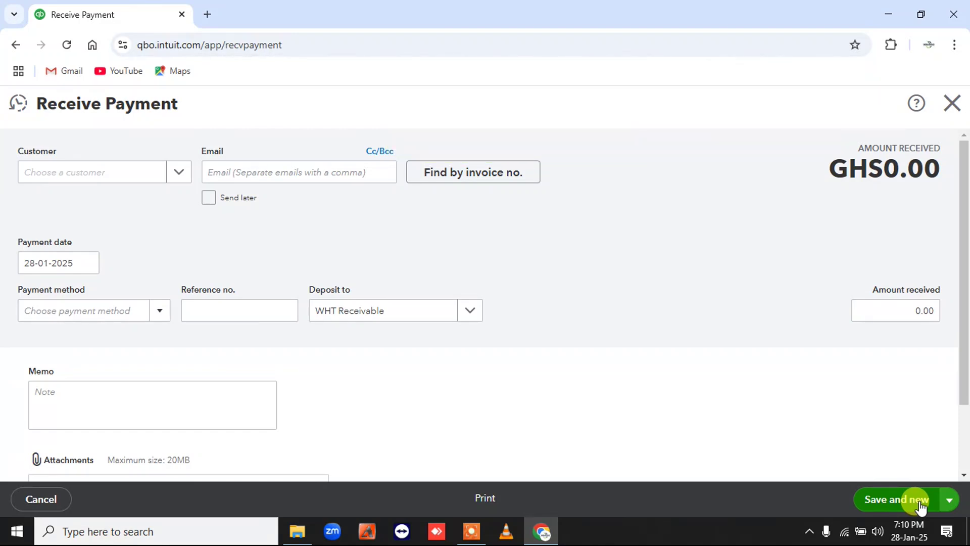
Pick the same customer and verify Outstanding Transactions shows no open invoices
{"action": "left_click", "coordinate": [96, 181]}
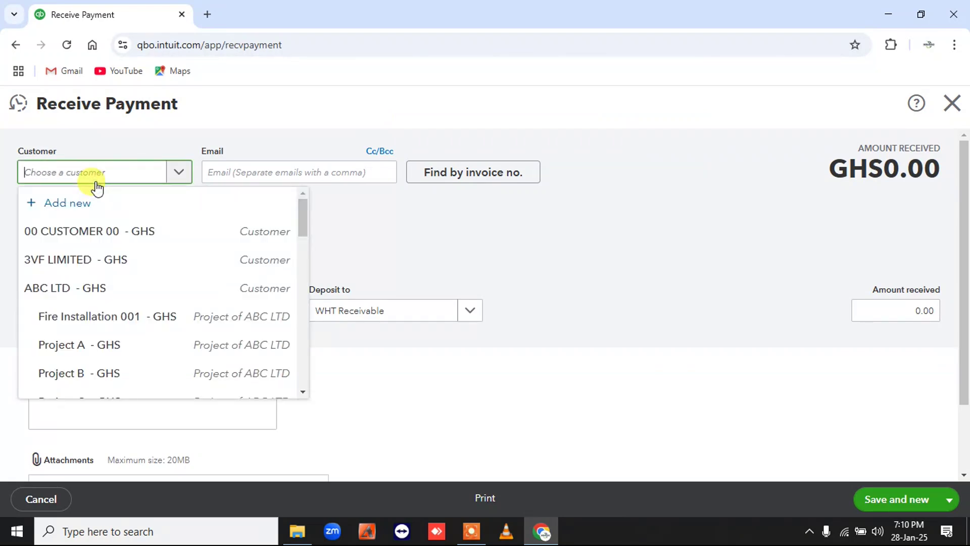
{"action": "type", "text": "kwame"}
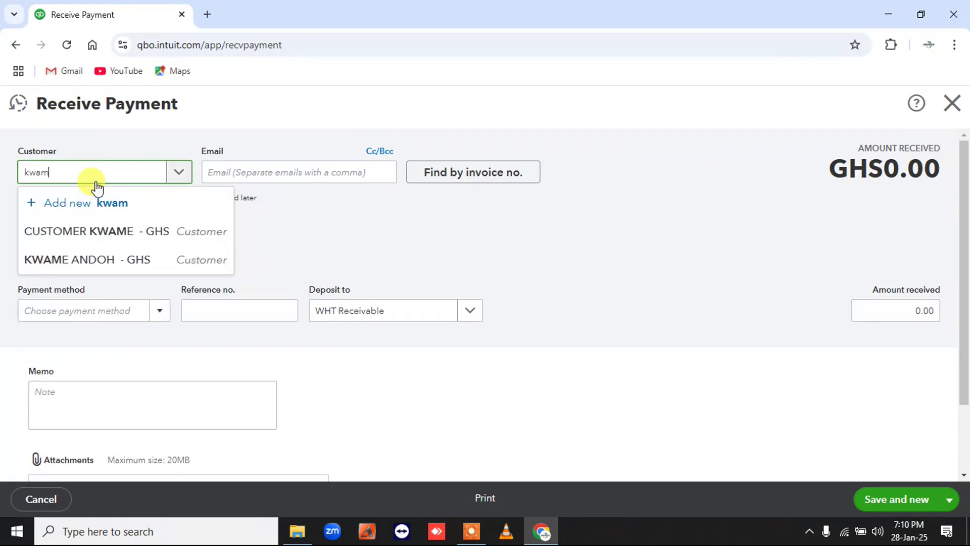
{"action": "left_click", "coordinate": [99, 258]}
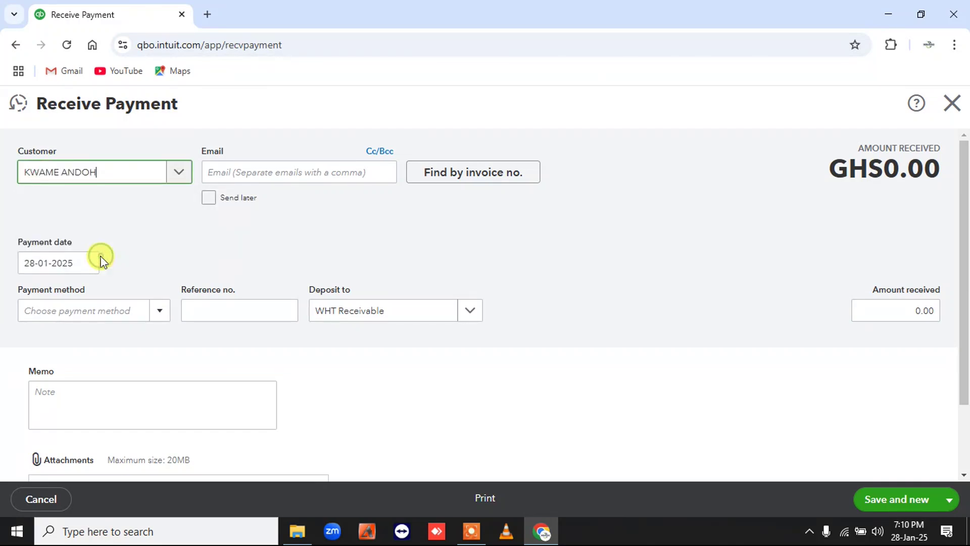
{"action": "scroll", "coordinate": [537, 429], "scroll_direction": "down", "scroll_amount": 3}
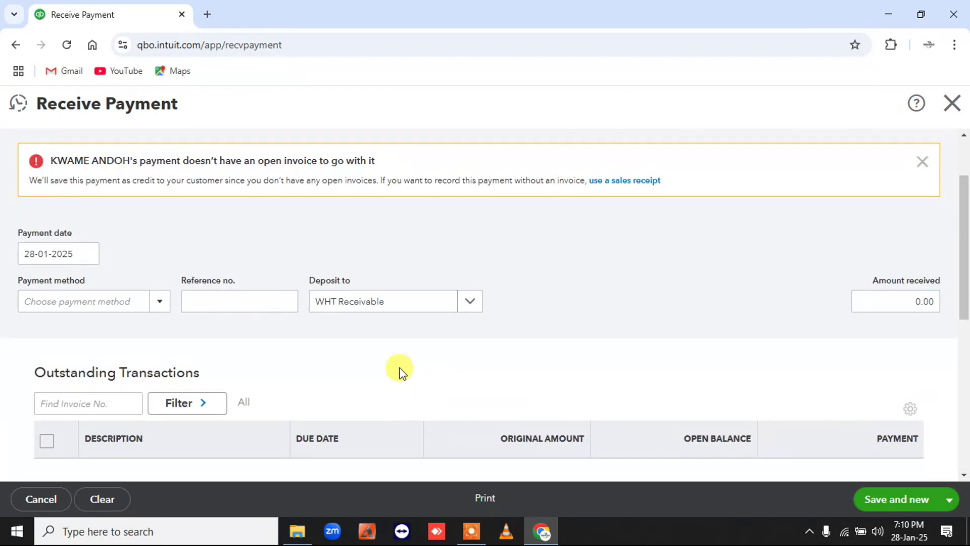
{"action": "scroll", "coordinate": [250, 350], "scroll_direction": "down", "scroll_amount": 7}
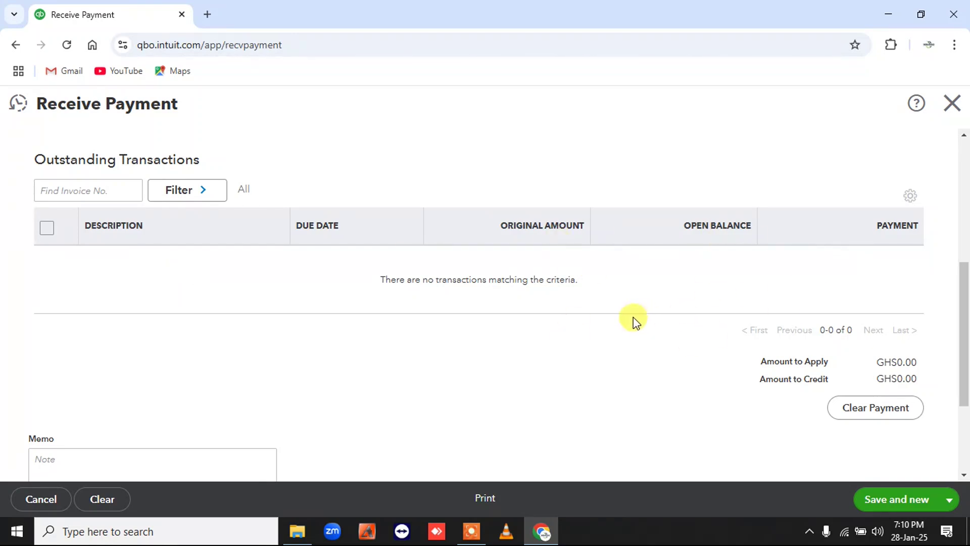
{"action": "scroll", "coordinate": [657, 311], "scroll_direction": "up", "scroll_amount": 4}
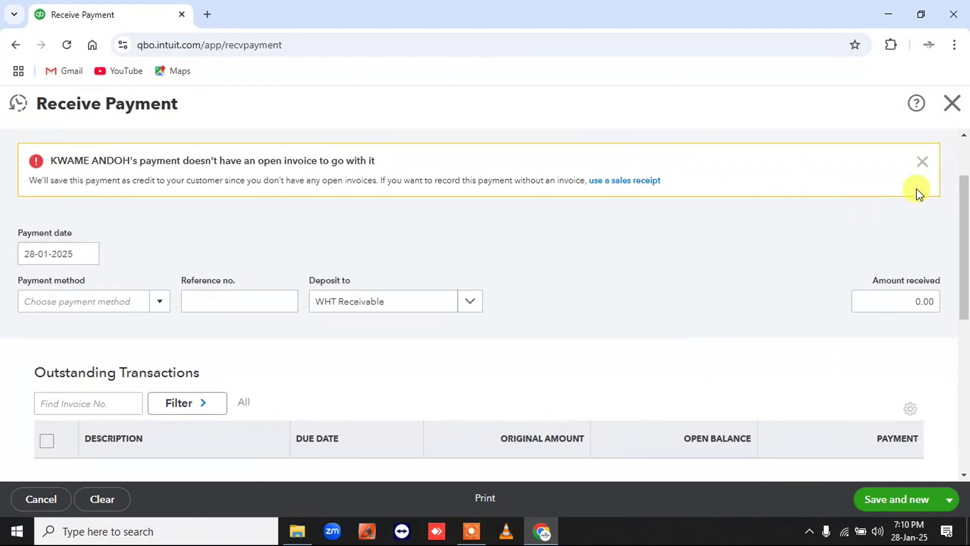